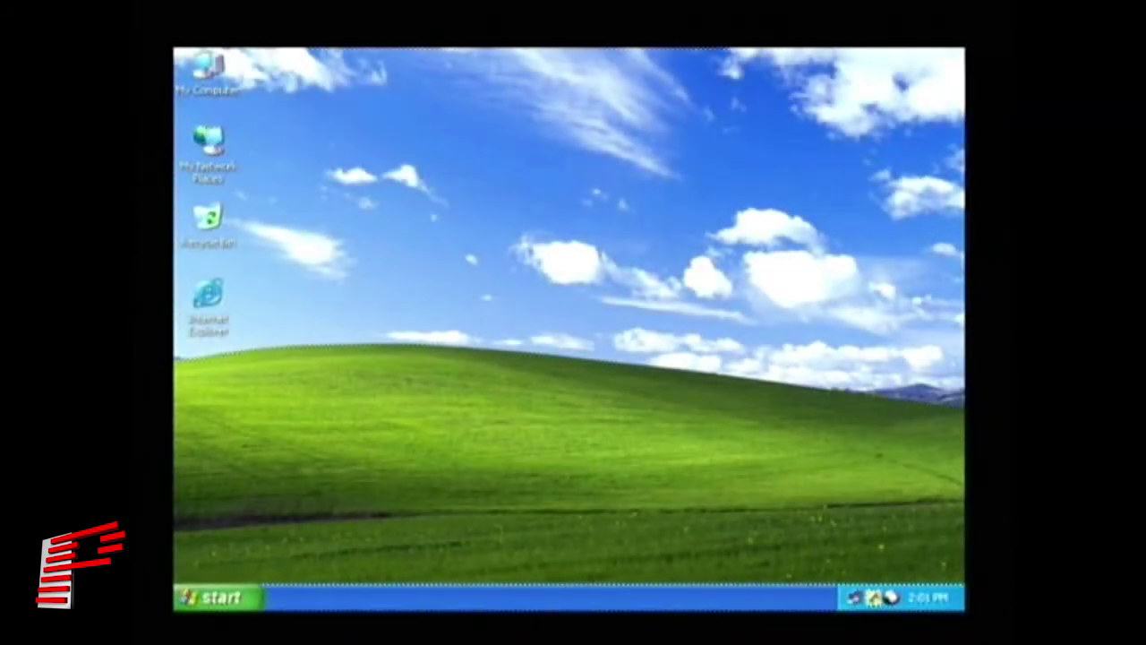
Run D:\Setup.exe from the CD through the Start menu's Run dialog.
left_click(226, 598)
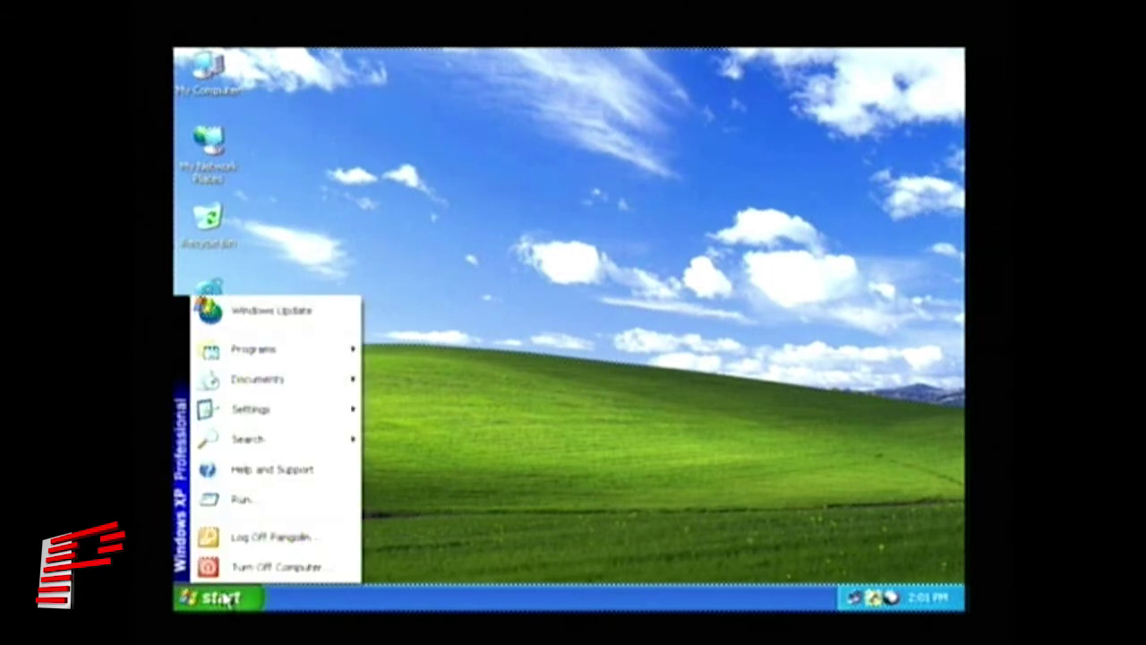
left_click(262, 501)
left_click(439, 547)
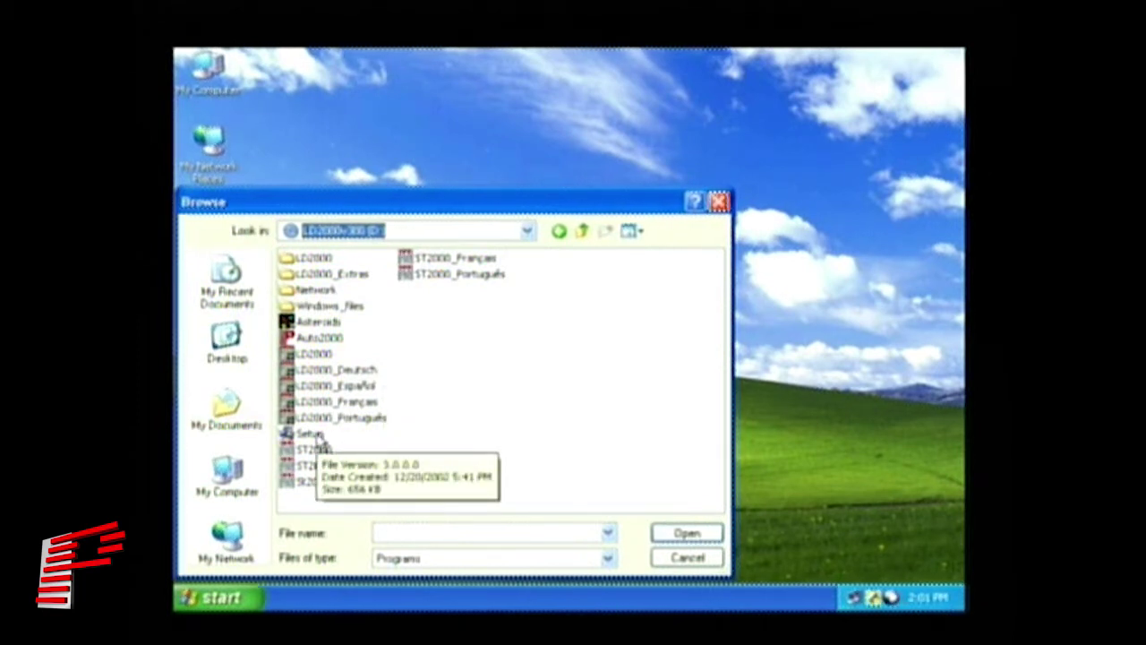
mouse_move(309, 434)
left_click(312, 435)
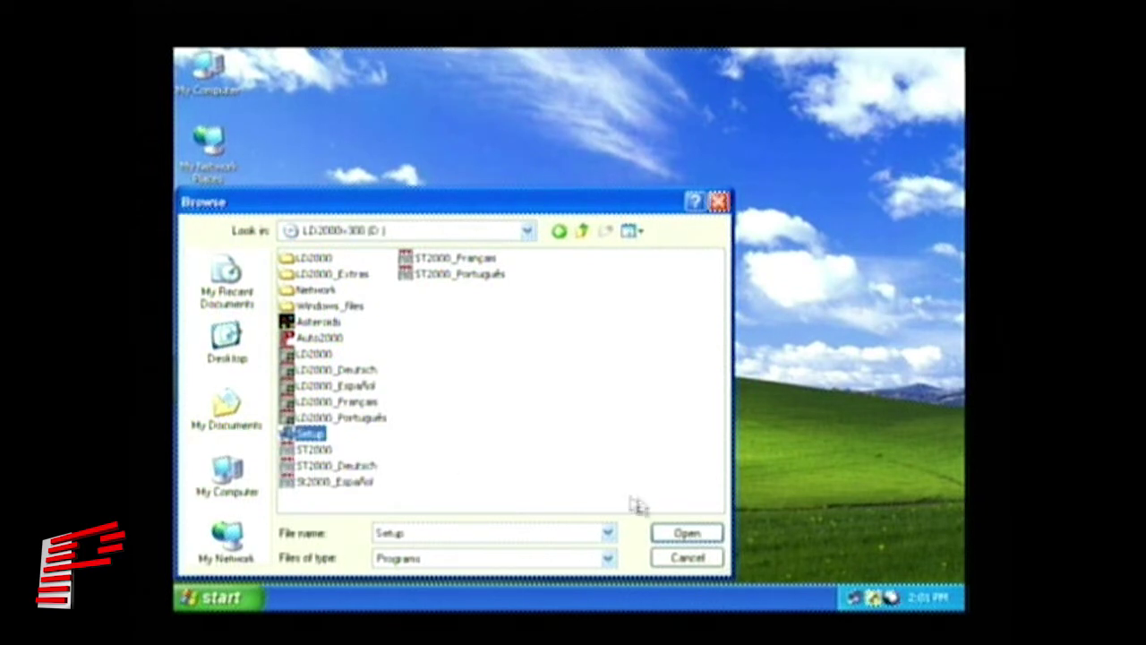
left_click(717, 534)
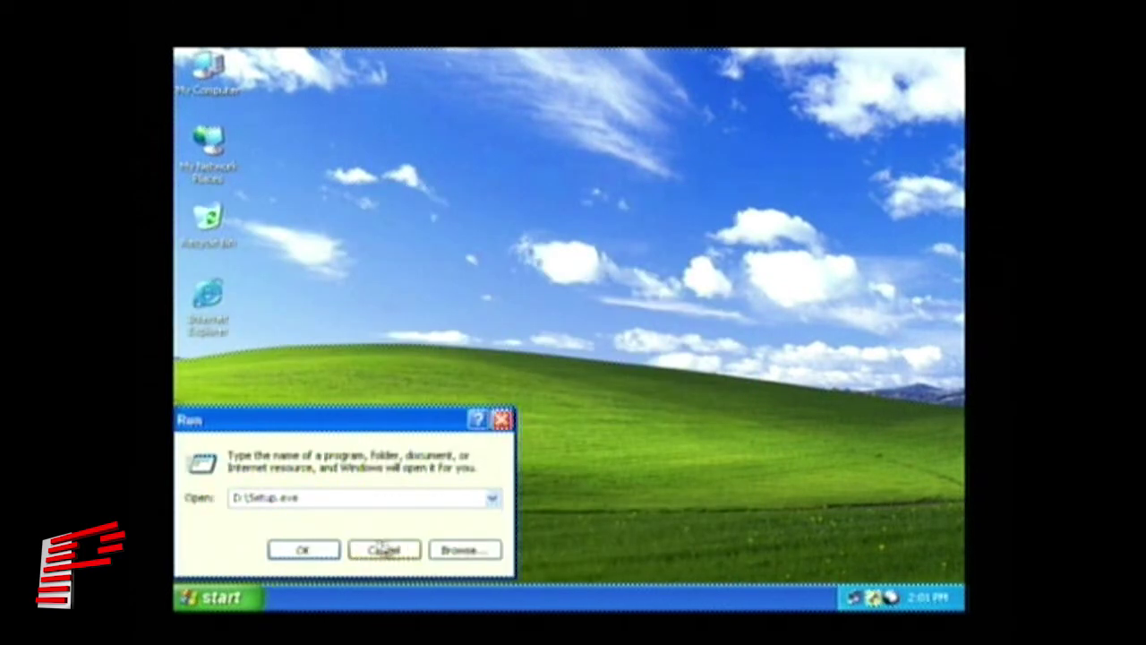
left_click(322, 553)
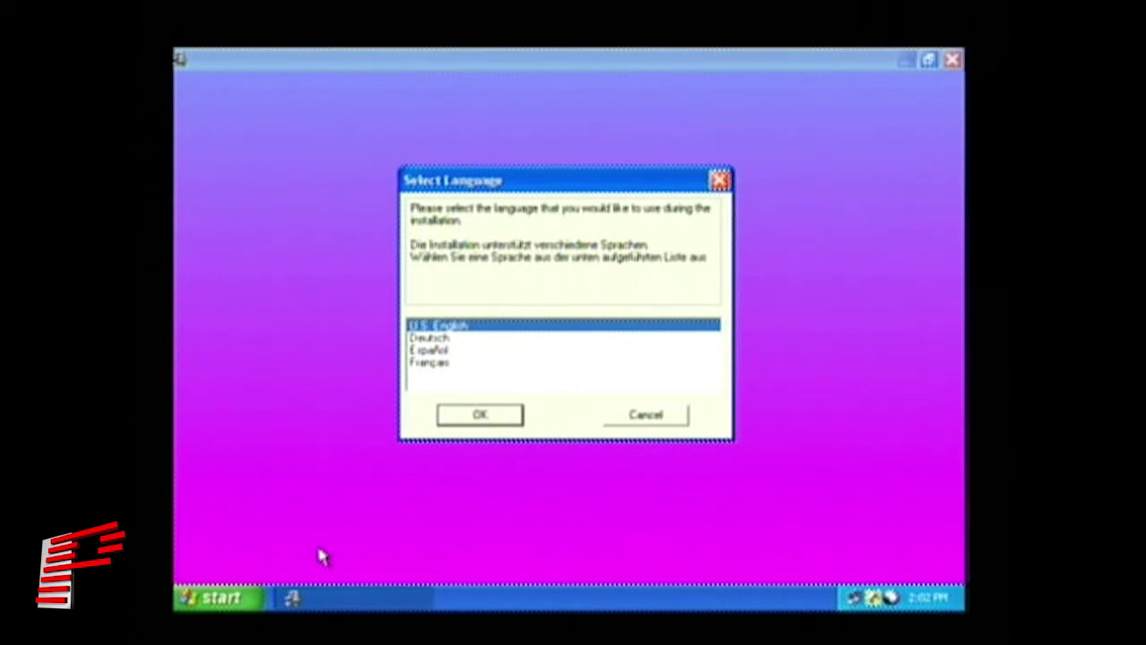
Confirm U.S. English as the installation language.
left_click(506, 421)
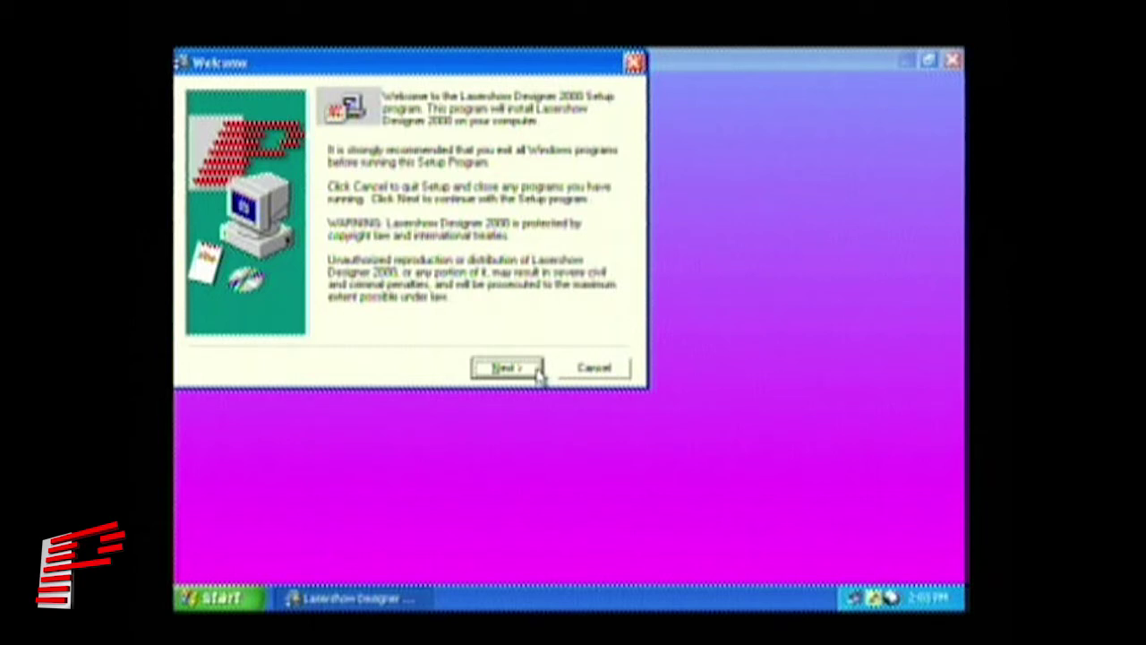
Continue past the welcome page and accept the pre-filled registration name and company.
left_click(537, 371)
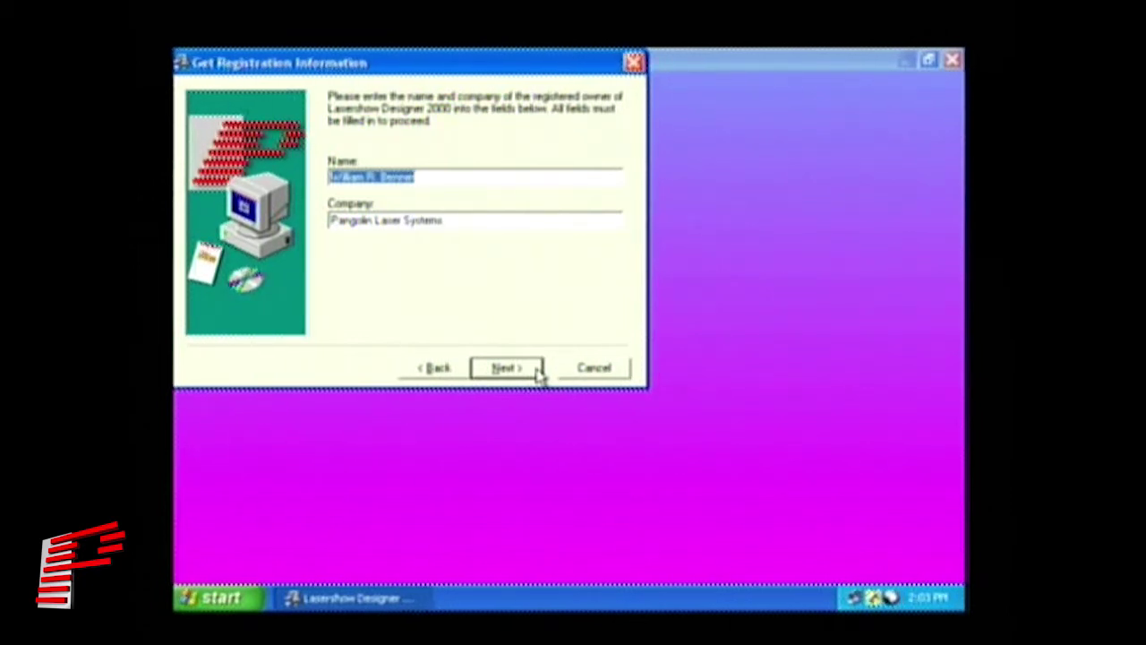
left_click(538, 372)
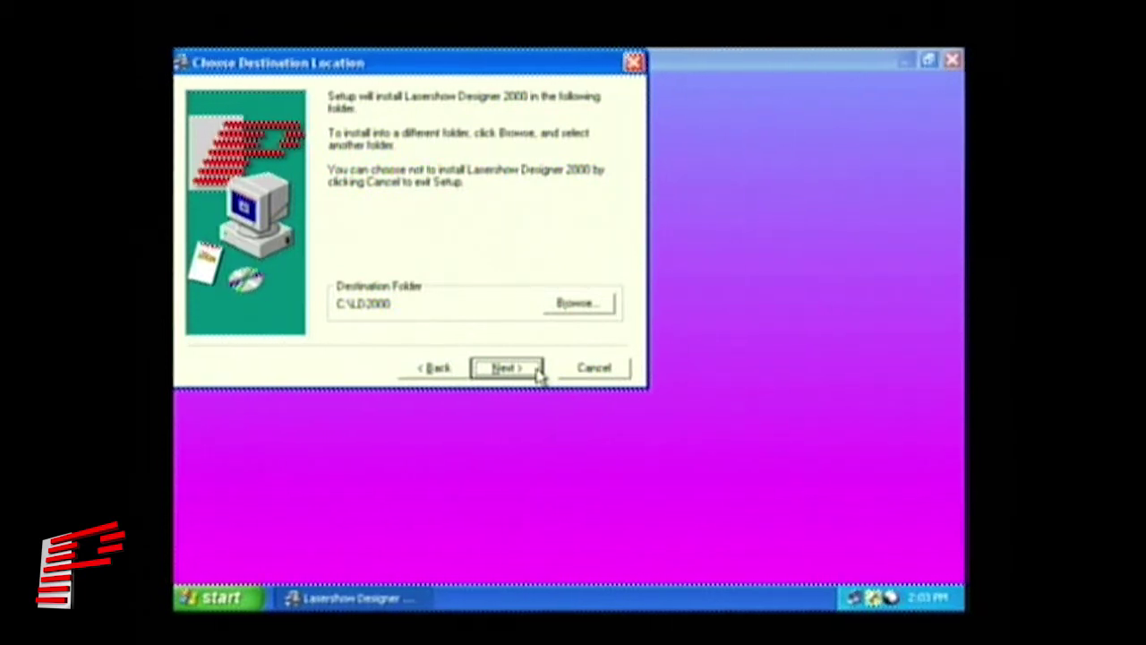
Keep C:\LD2000 as the install folder and keep backups of replaced files.
left_click(506, 368)
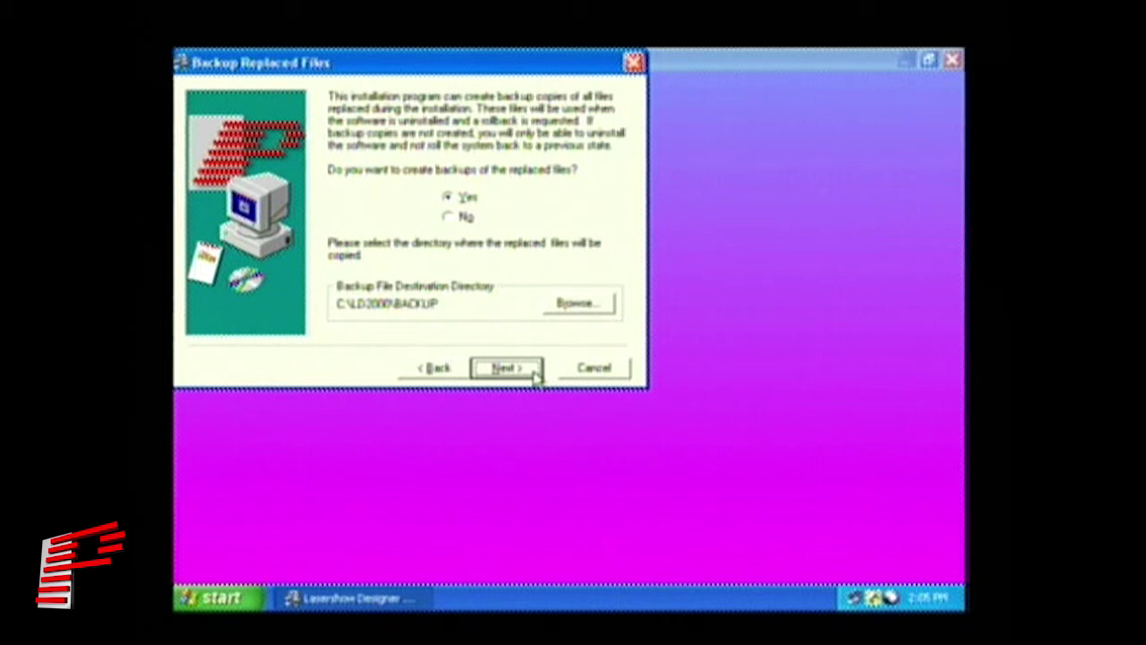
left_click(536, 375)
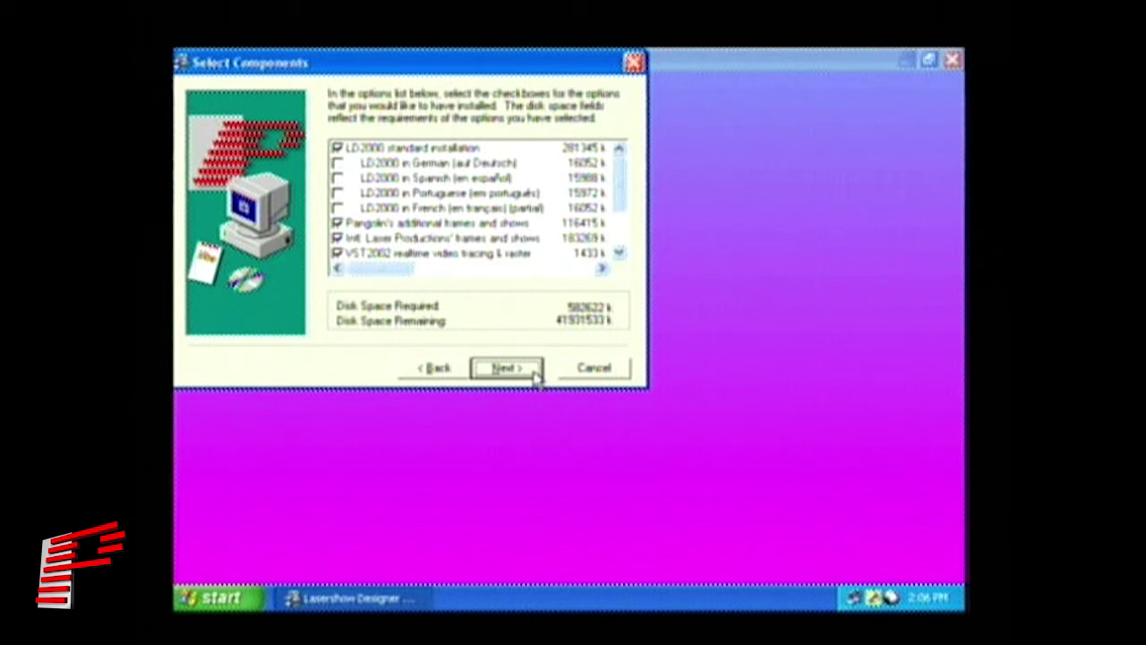
left_click(401, 150)
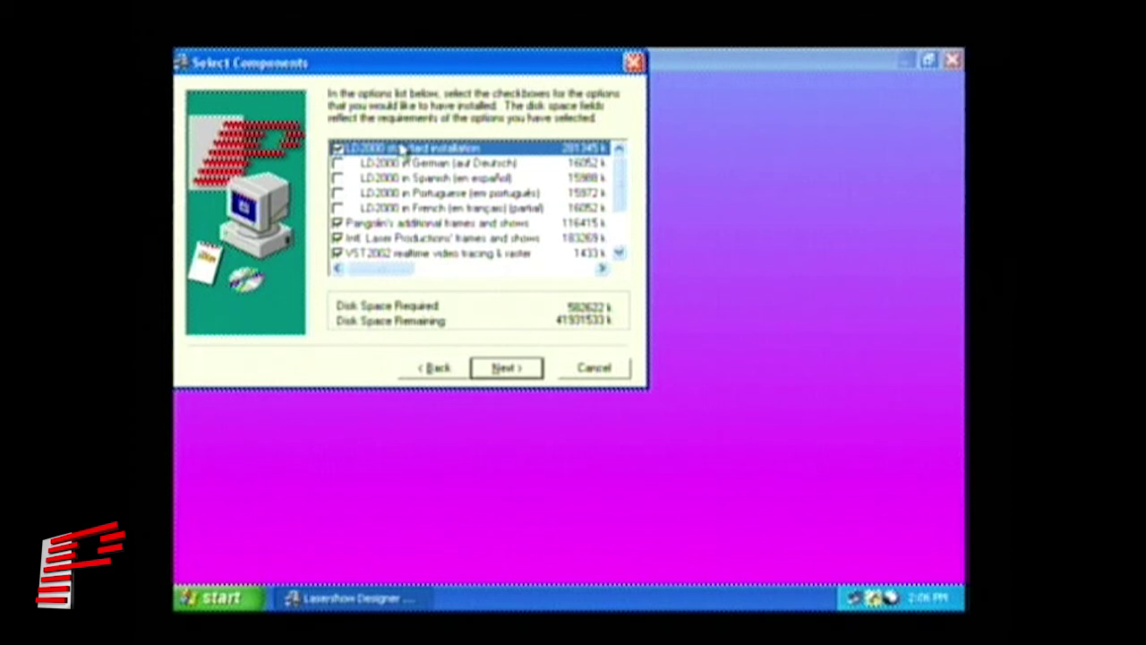
left_click(338, 164)
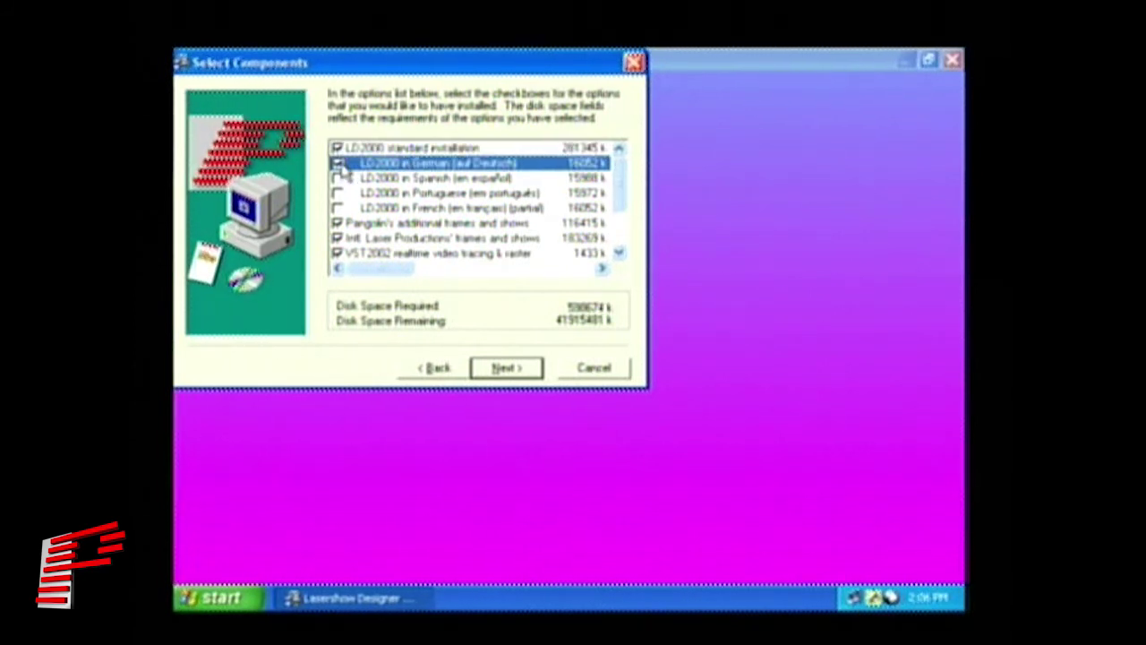
left_click(338, 165)
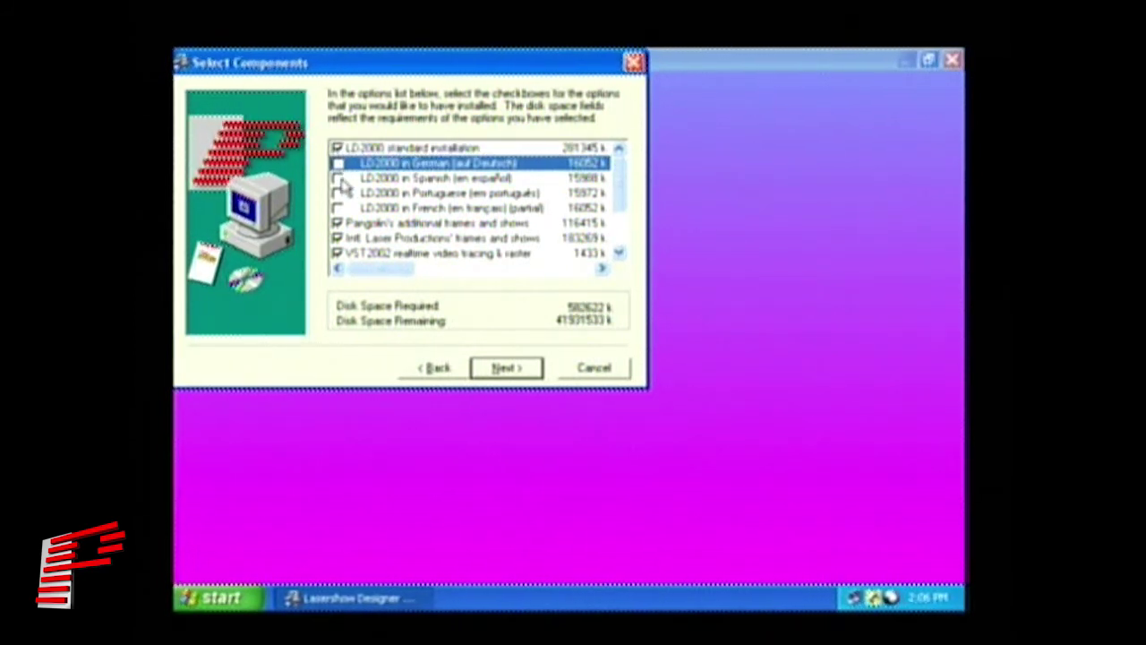
left_click(344, 181)
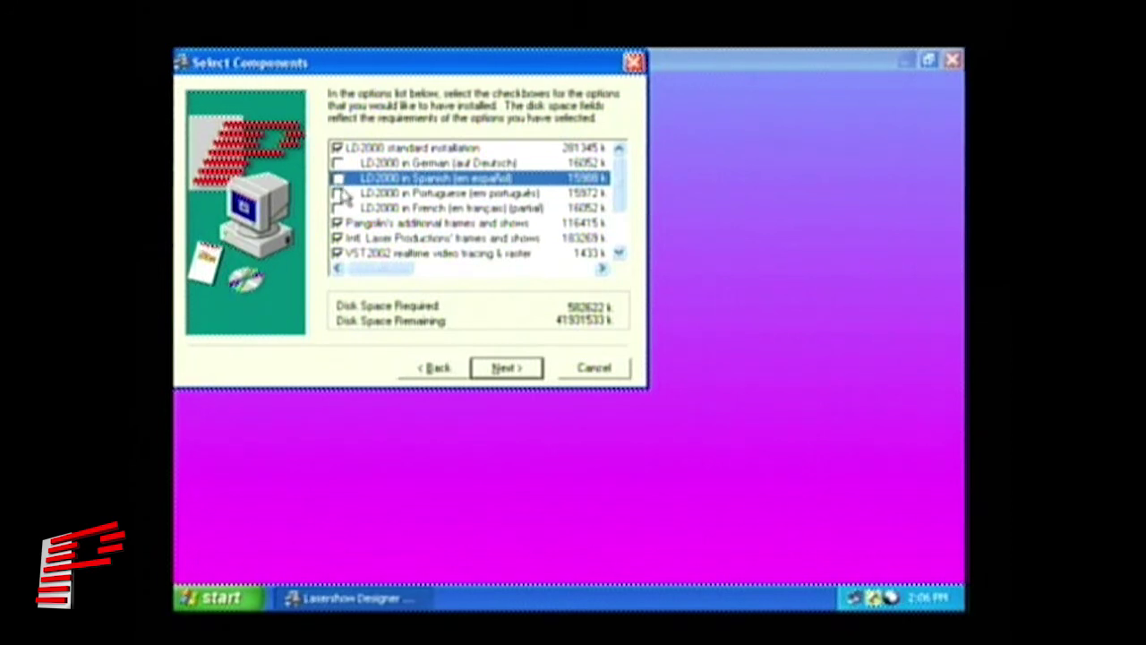
left_click(339, 193)
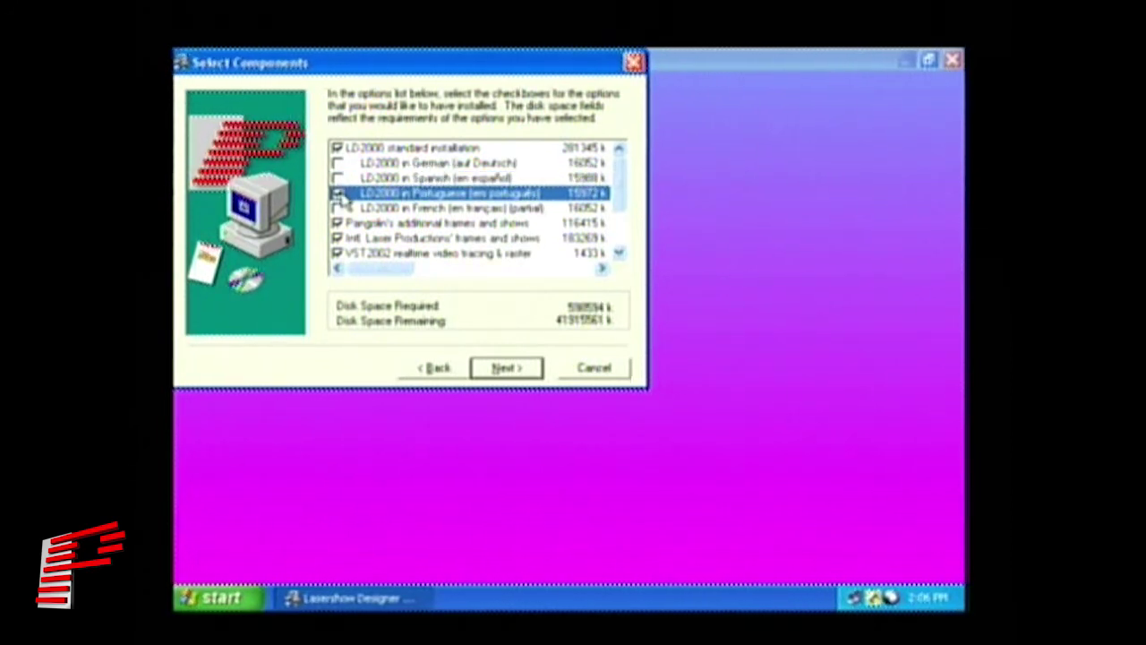
left_click(338, 193)
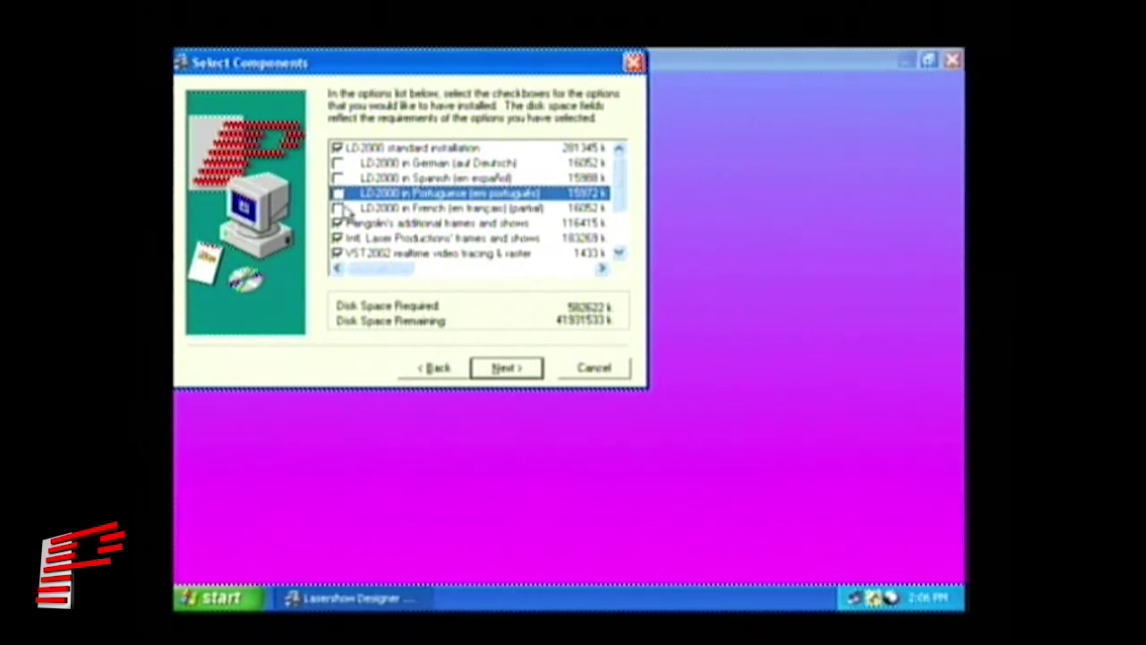
left_click(339, 208)
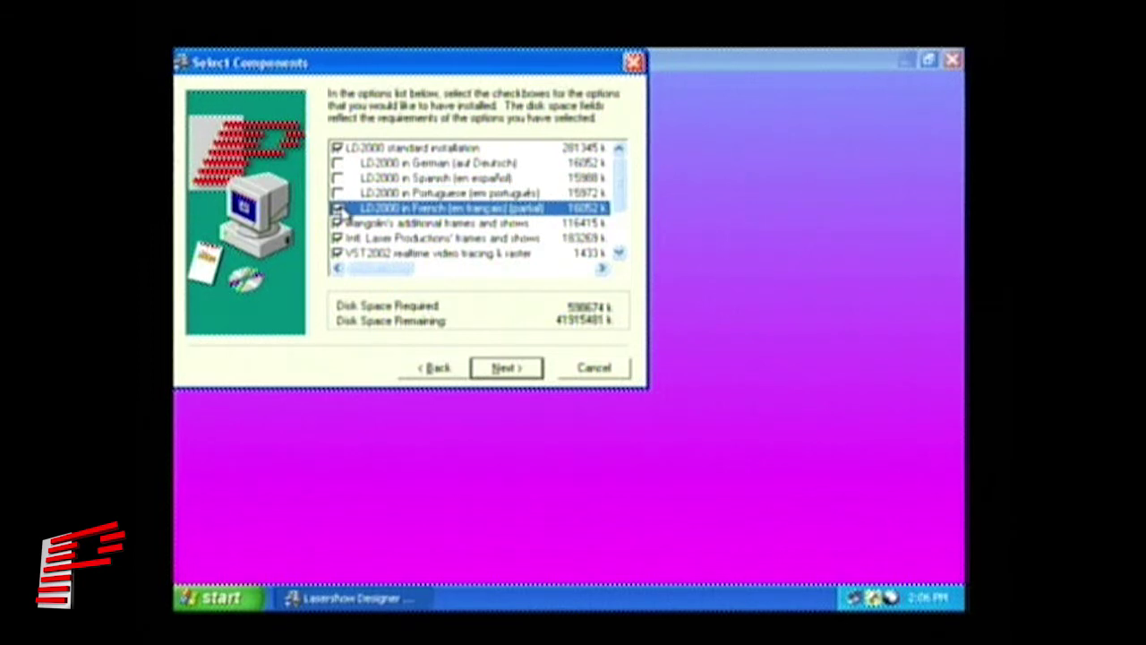
left_click(339, 208)
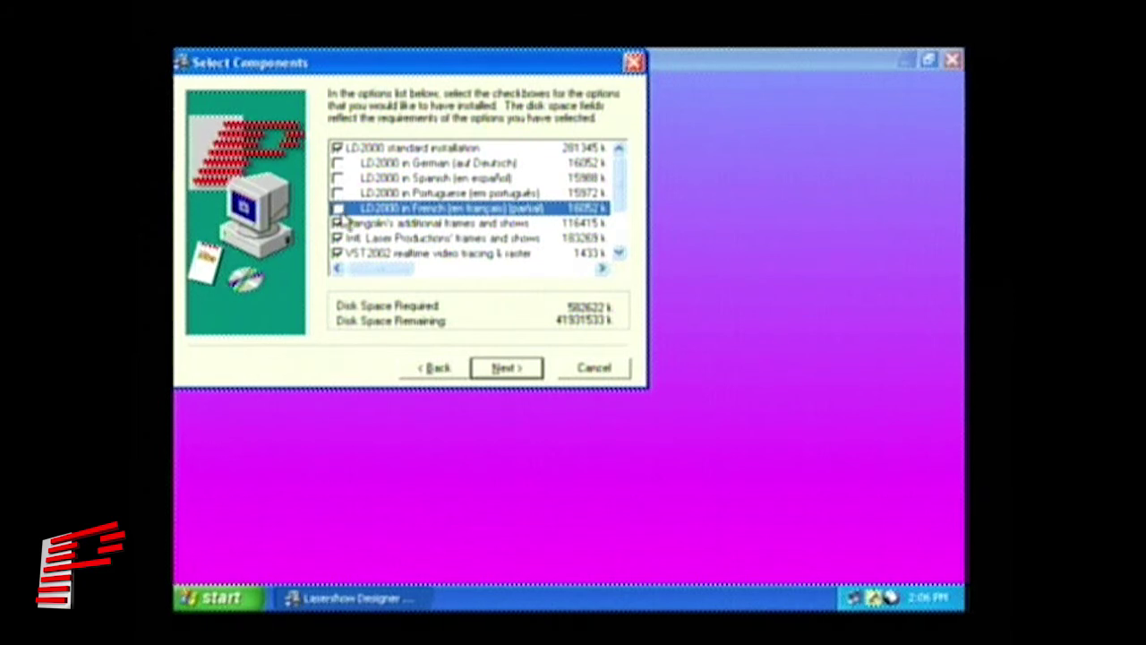
left_click(339, 223)
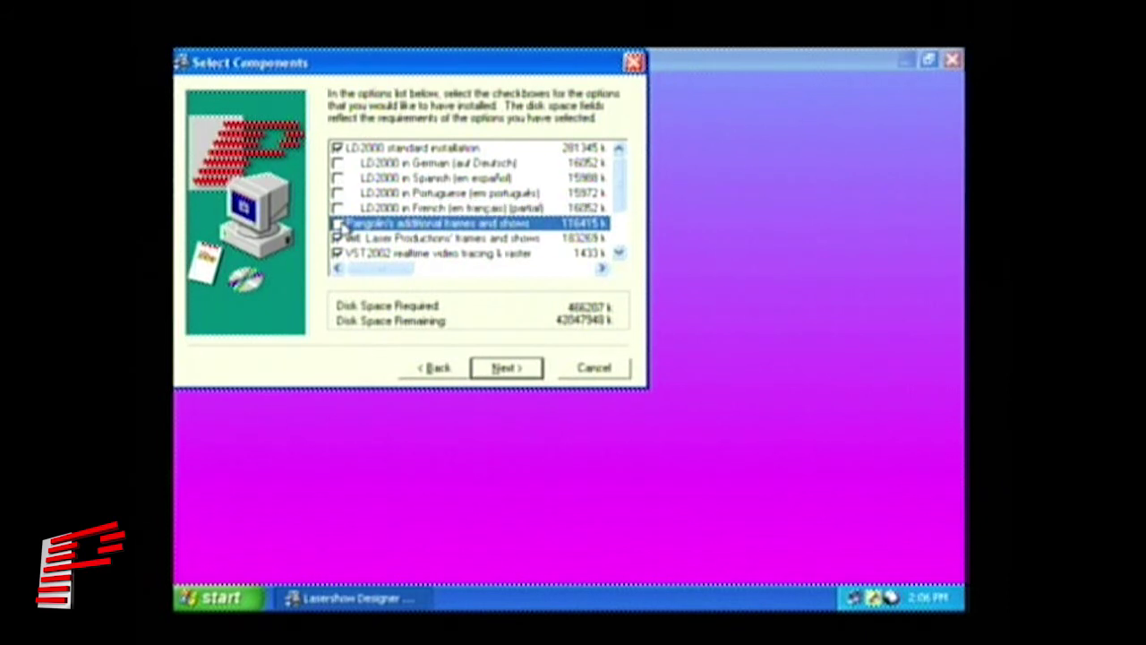
left_click(338, 223)
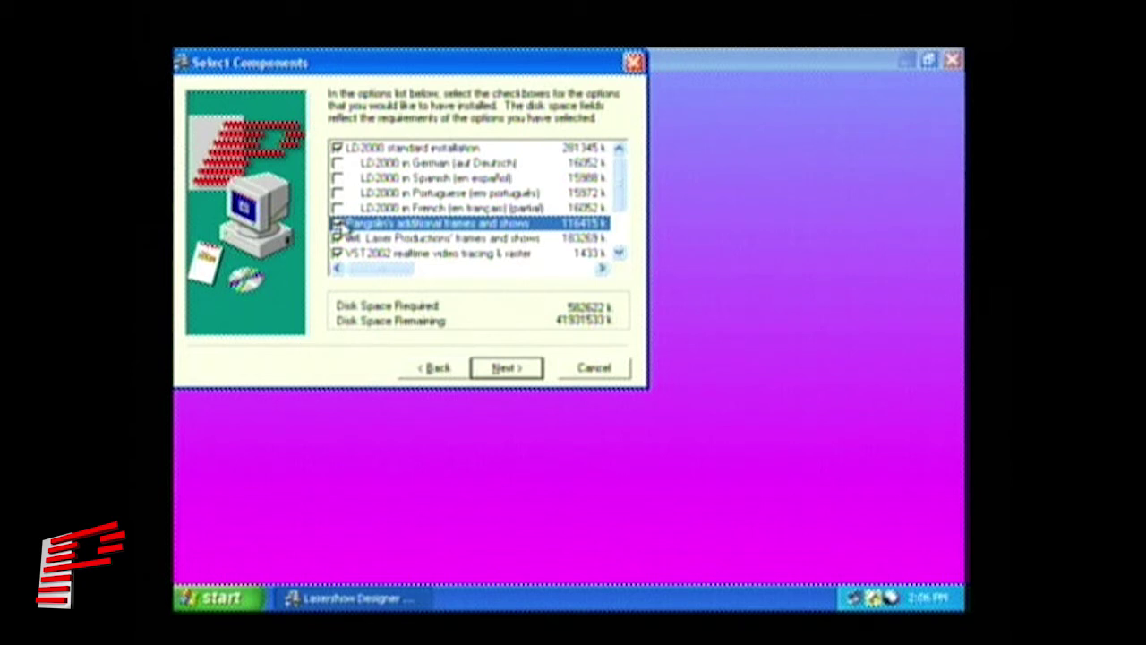
left_click(337, 238)
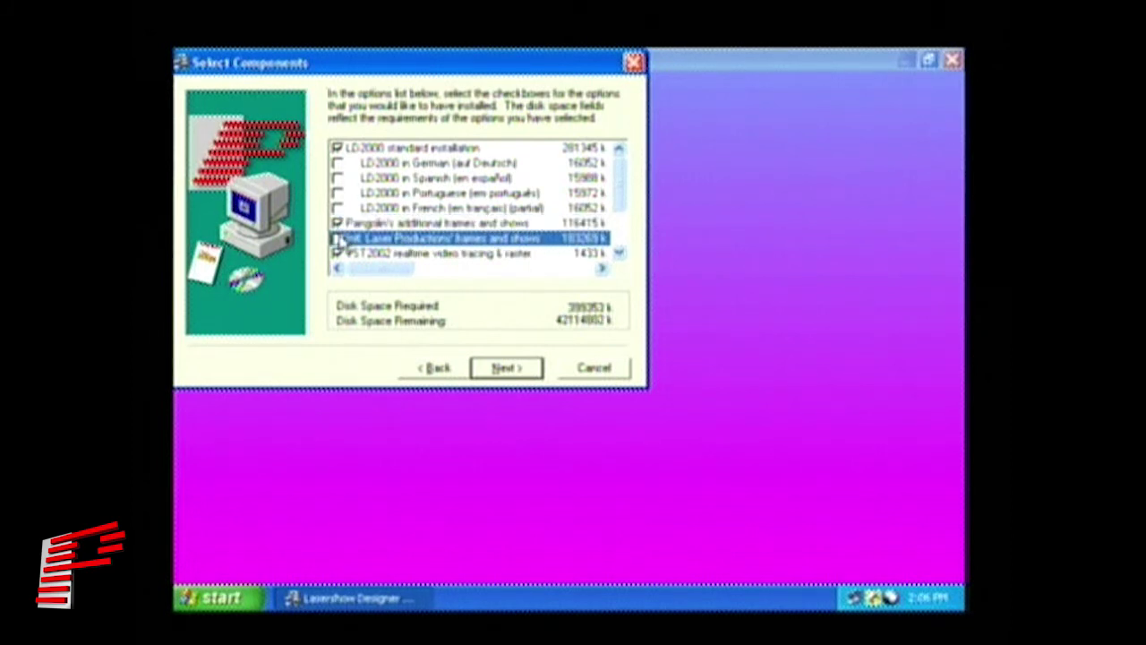
left_click(338, 238)
left_click(337, 254)
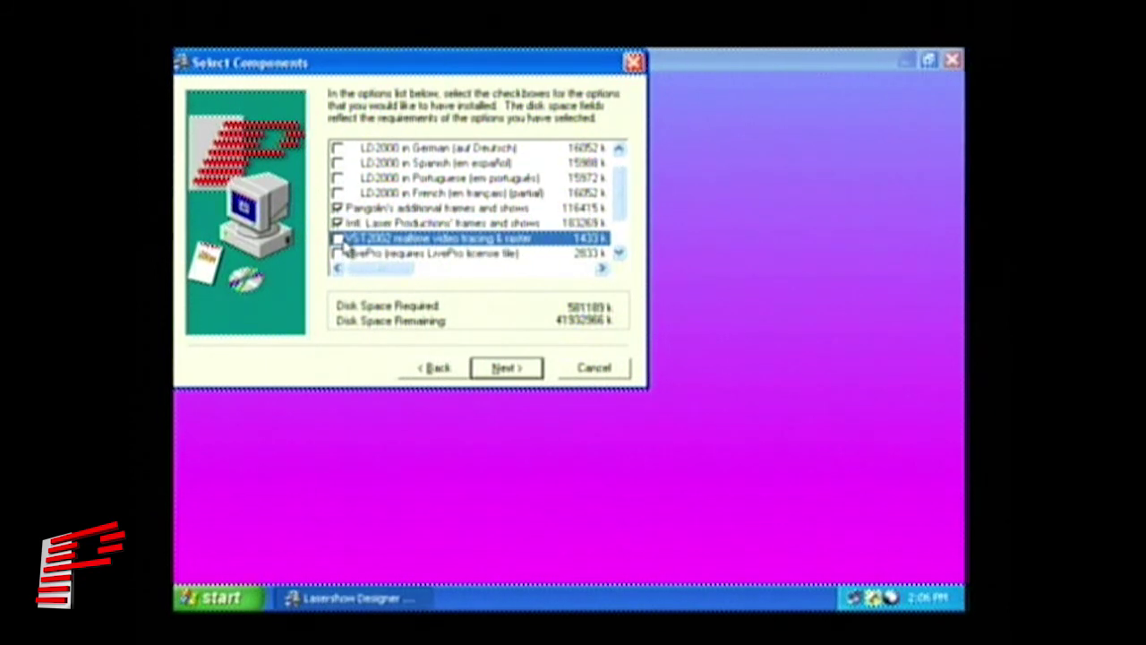
left_click(339, 240)
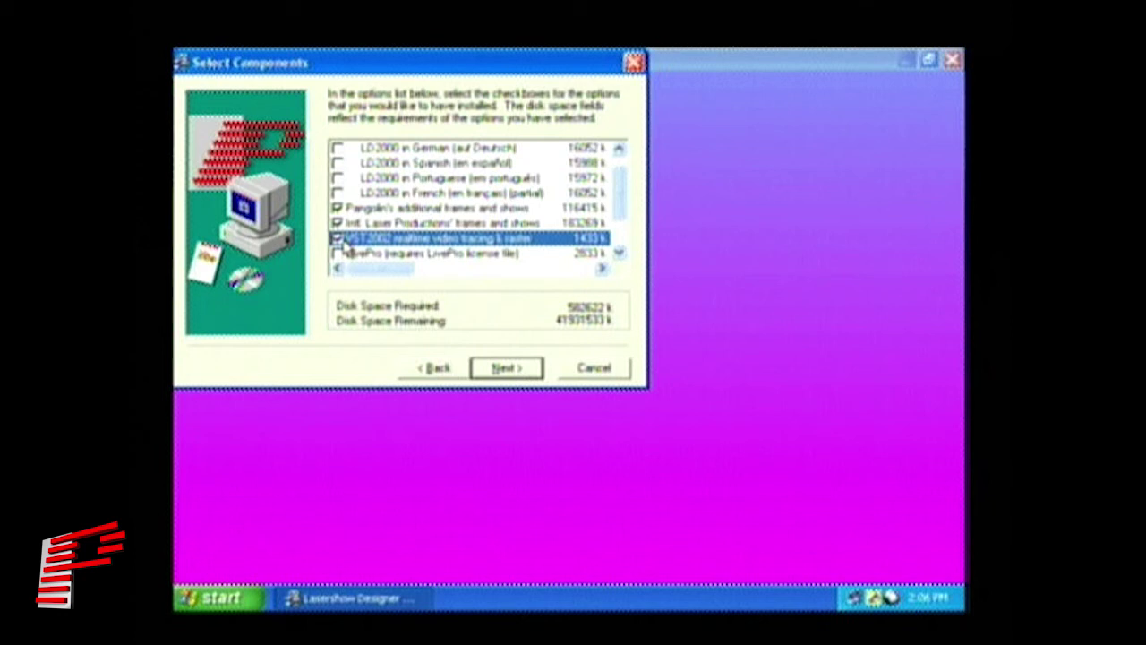
Toggle LivePro, Converter MAX Demo and AVS/Laser, restoring each to its original state.
left_click(338, 253)
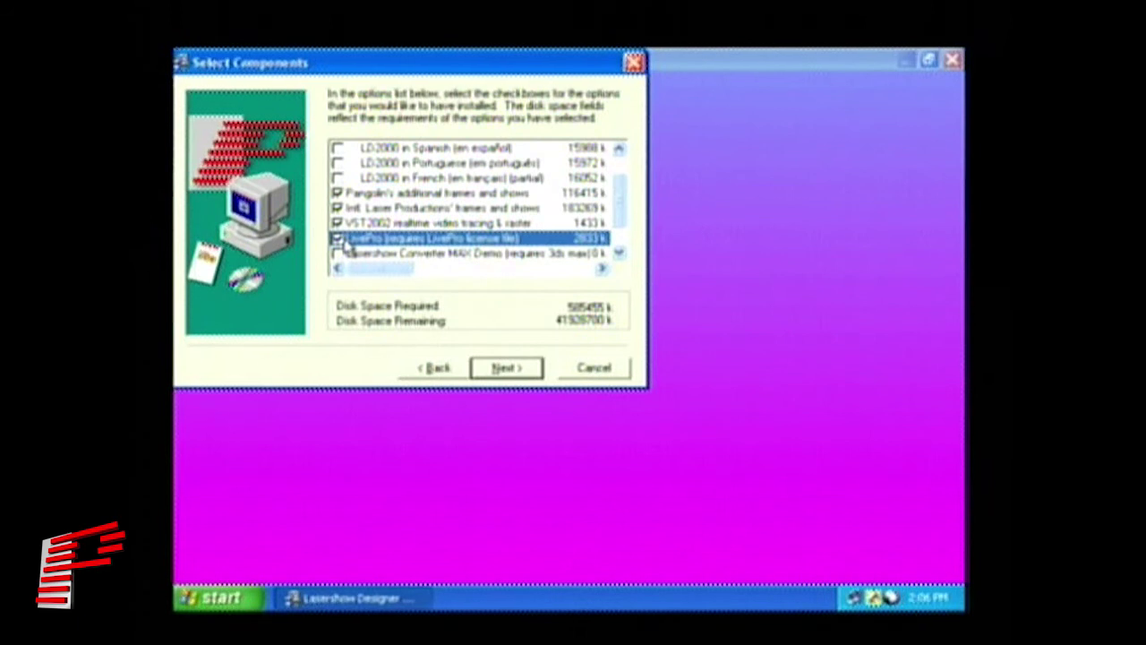
left_click(341, 241)
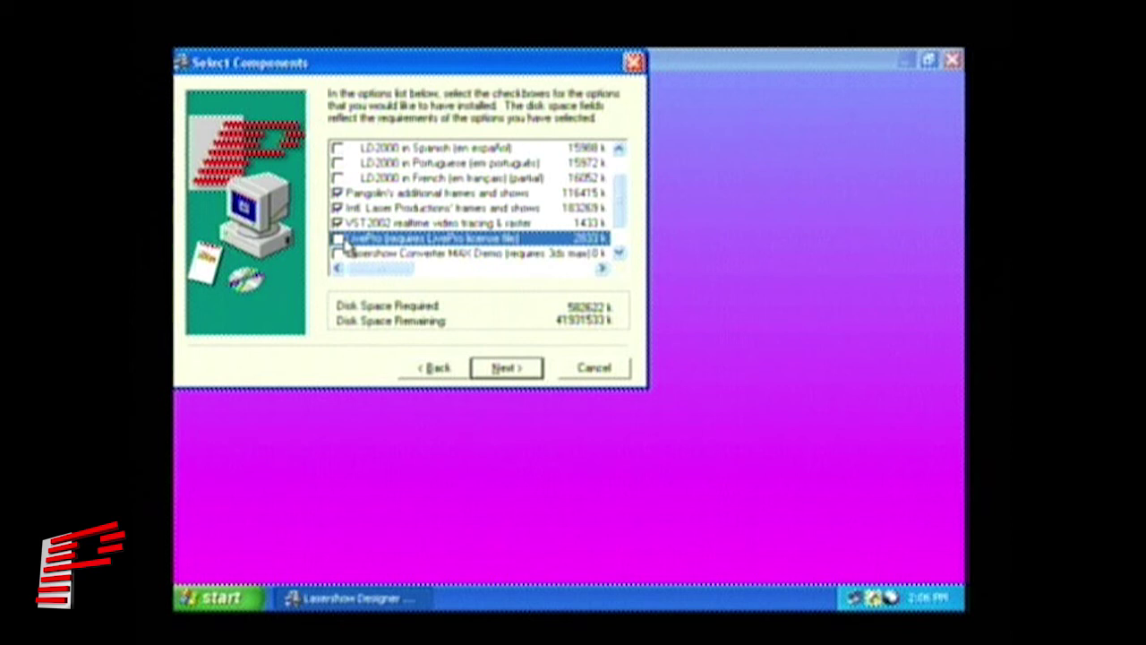
left_click(340, 255)
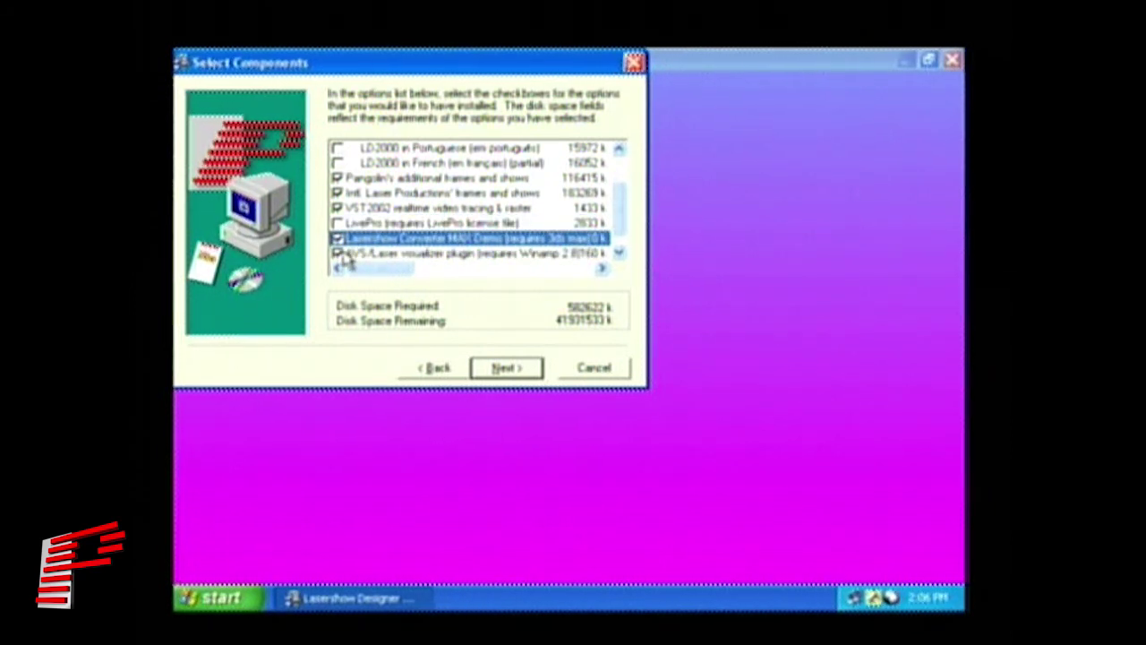
left_click(340, 240)
left_click(340, 253)
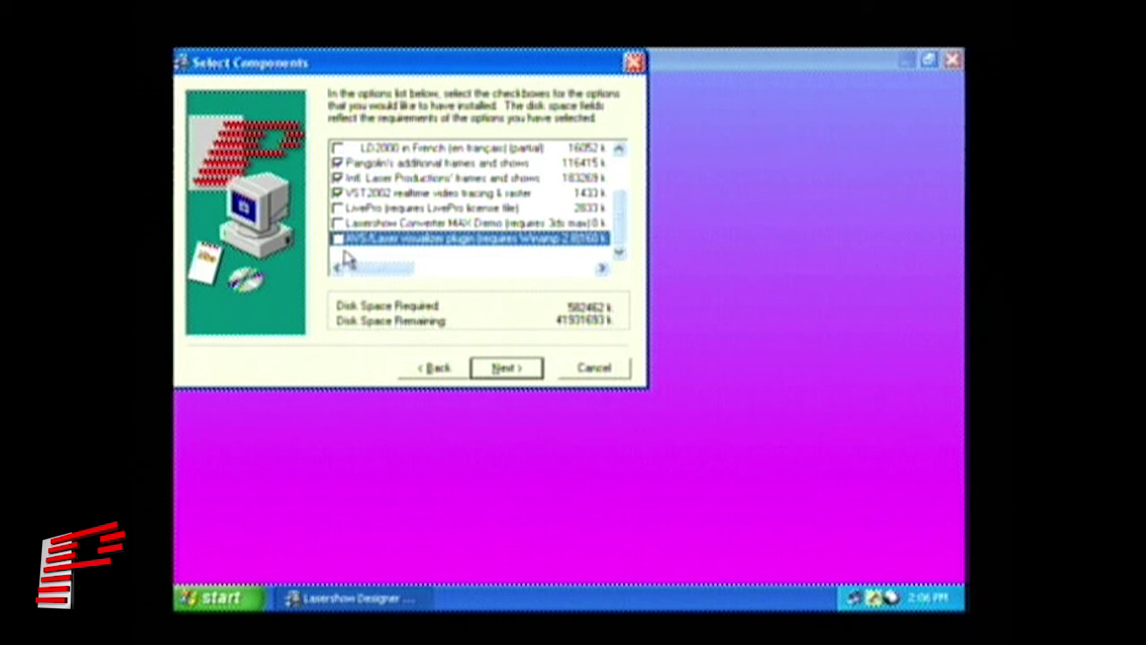
left_click(339, 240)
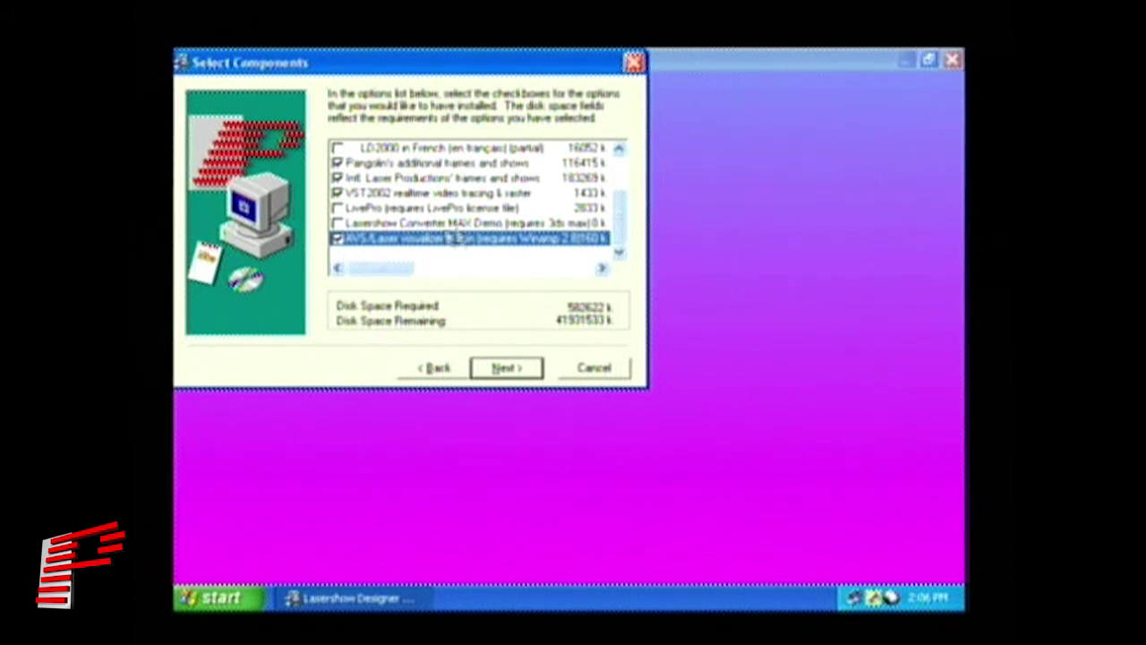
left_click(620, 149)
scroll(625, 165, "up", 1)
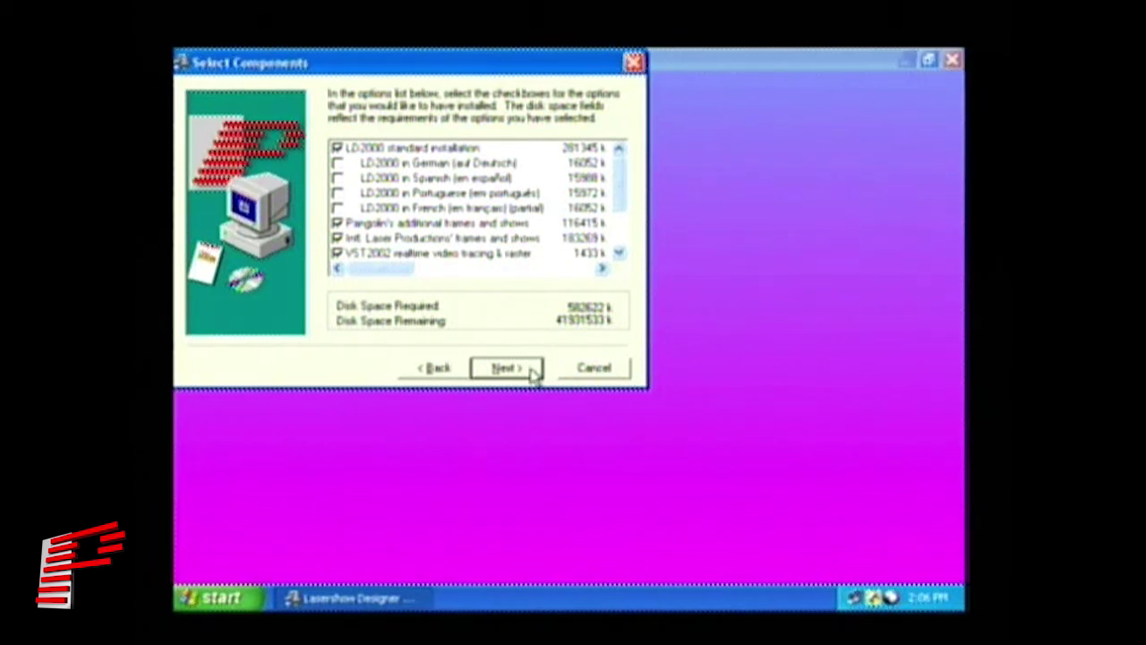
Start the Lasershow Designer 2000 installation and decline running Winamp with the AVS/Laser plug-in.
left_click(506, 368)
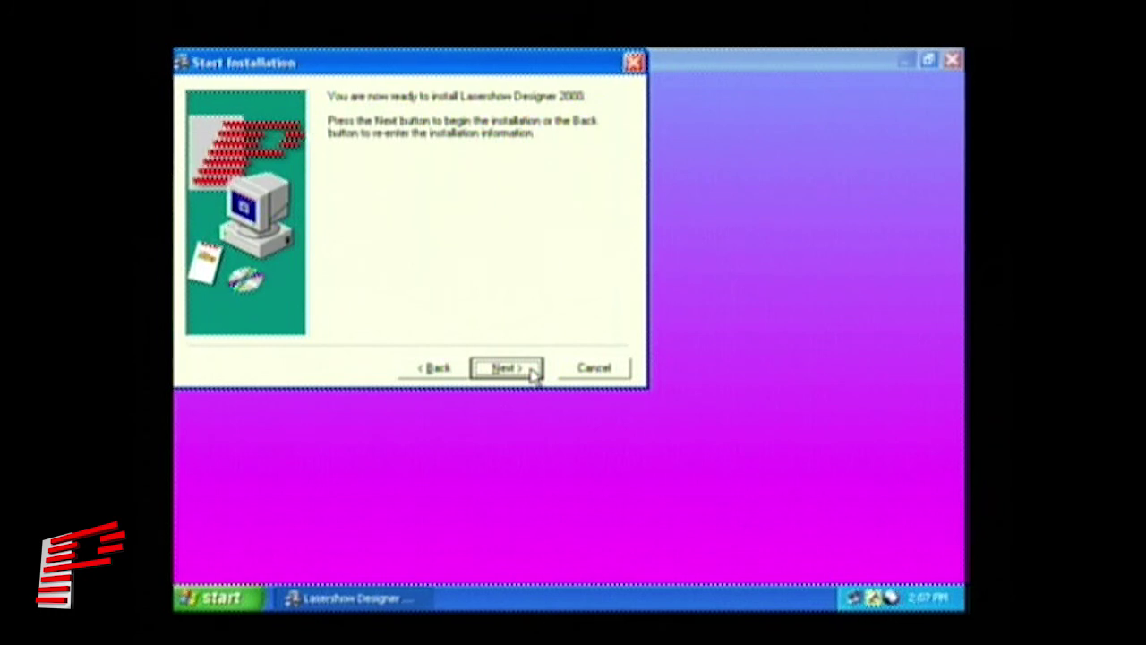
left_click(531, 375)
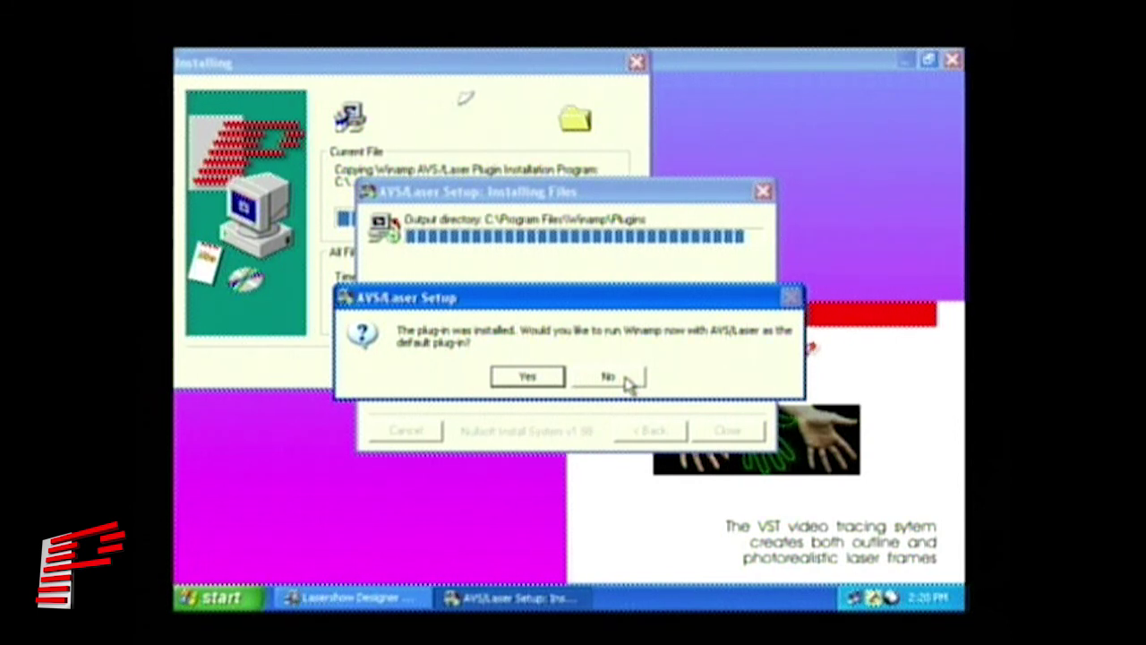
left_click(626, 380)
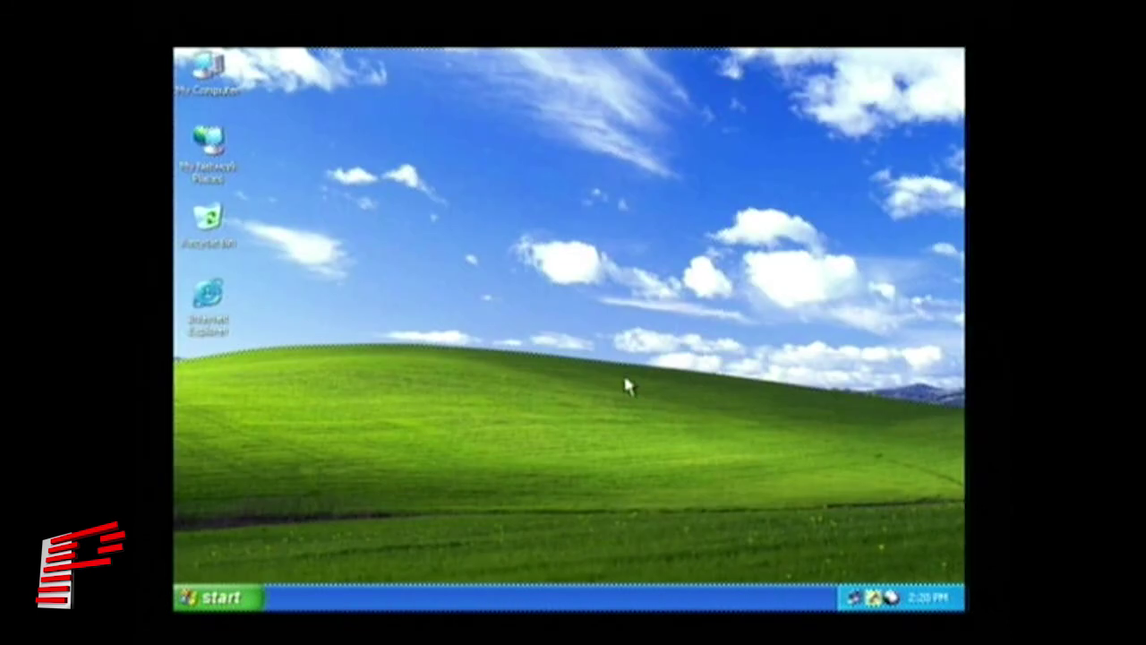